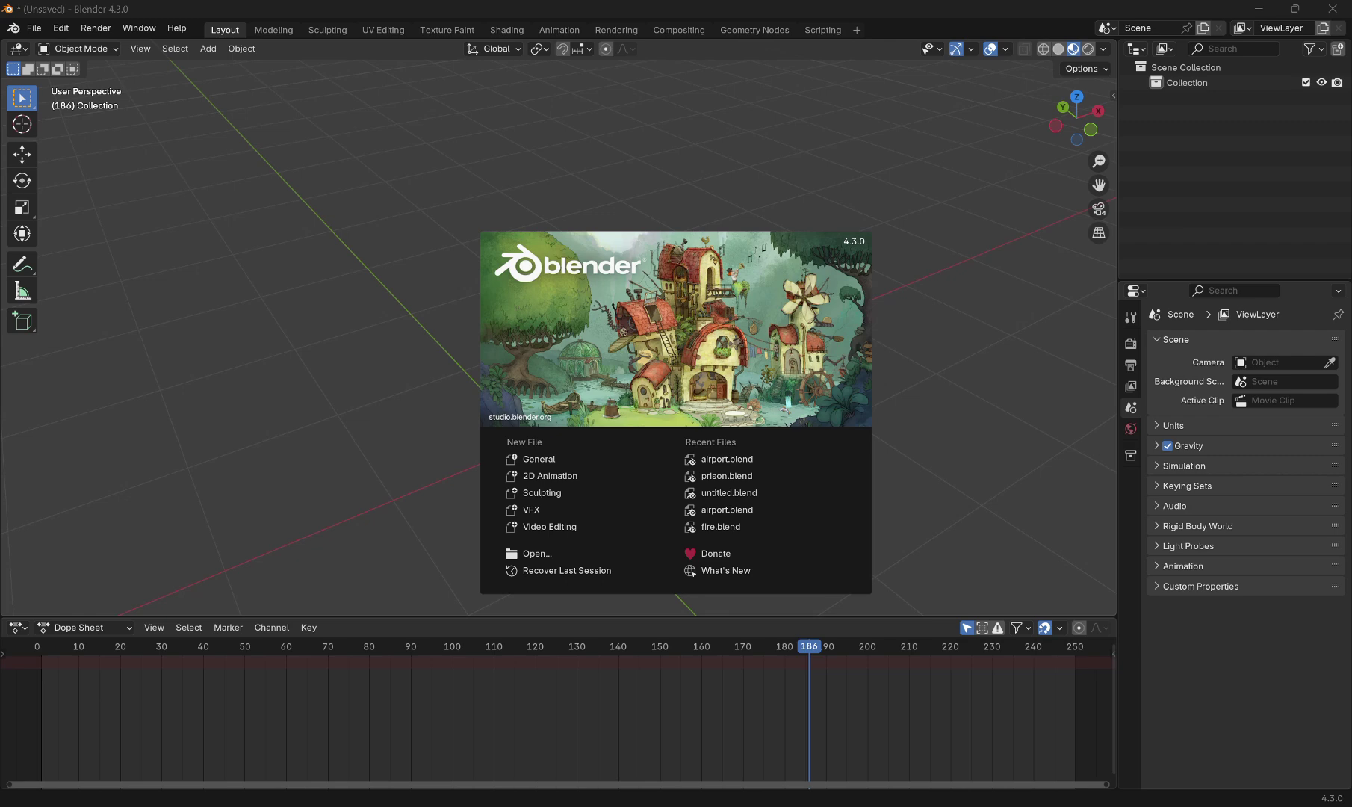
Dismiss the splash screen and import Rifle Idle.fbx with its idle animation
{"action": "left_click", "coordinate": [307, 321]}
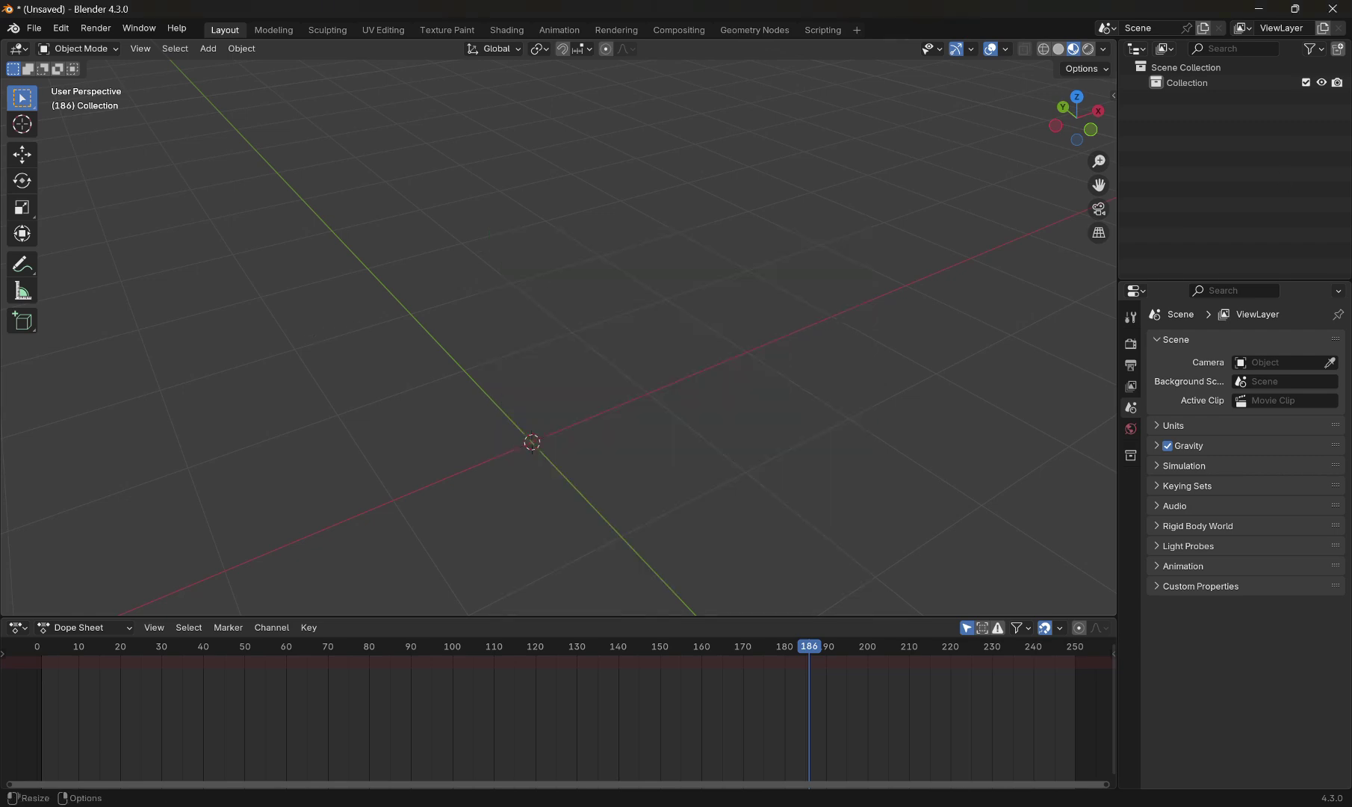
{"action": "left_click_drag", "start_coordinate": [733, 193], "coordinate": [506, 177]}
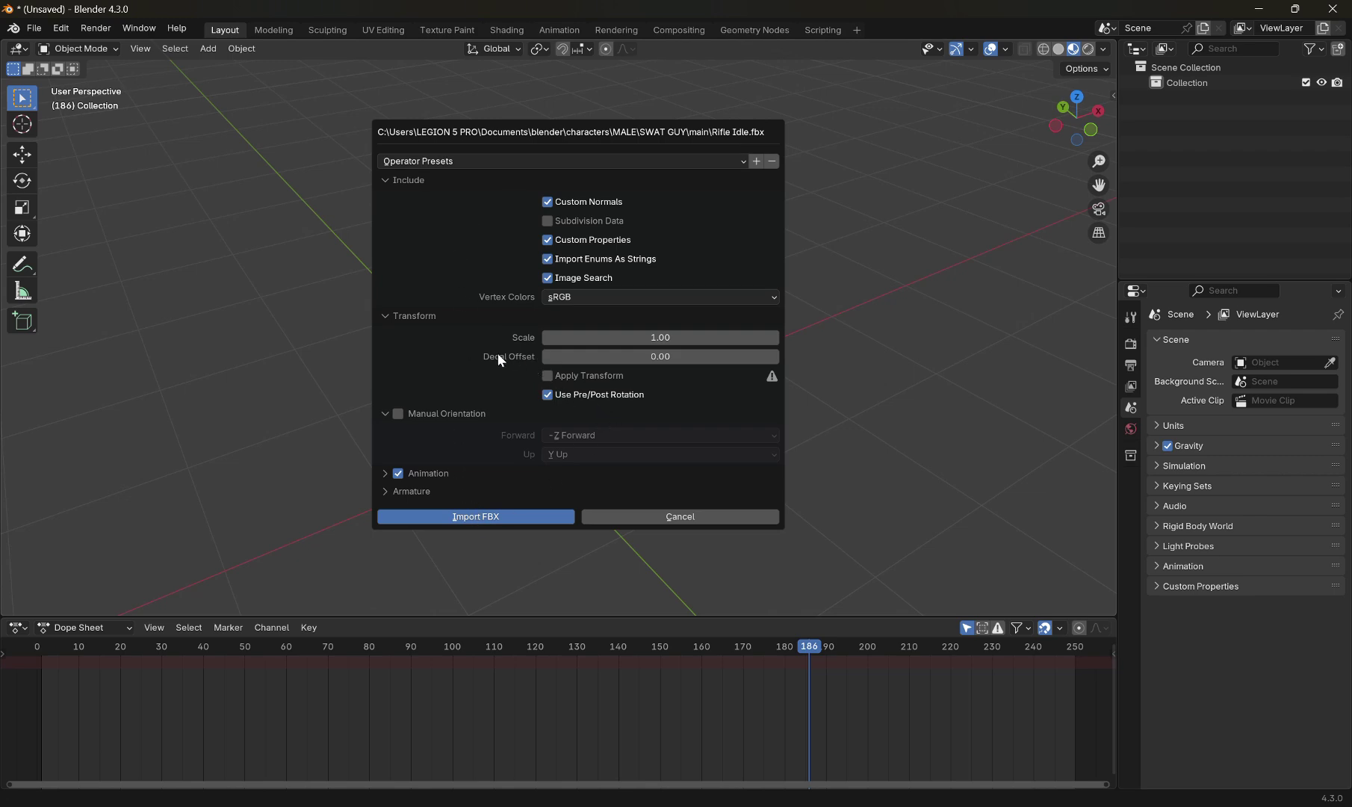
{"action": "key", "text": "Return"}
{"action": "scroll", "coordinate": [535, 359], "scroll_direction": "up", "scroll_amount": 5}
{"action": "scroll", "coordinate": [571, 325], "scroll_direction": "up", "scroll_amount": 3}
{"action": "scroll", "coordinate": [571, 325], "scroll_direction": "up", "scroll_amount": 2}
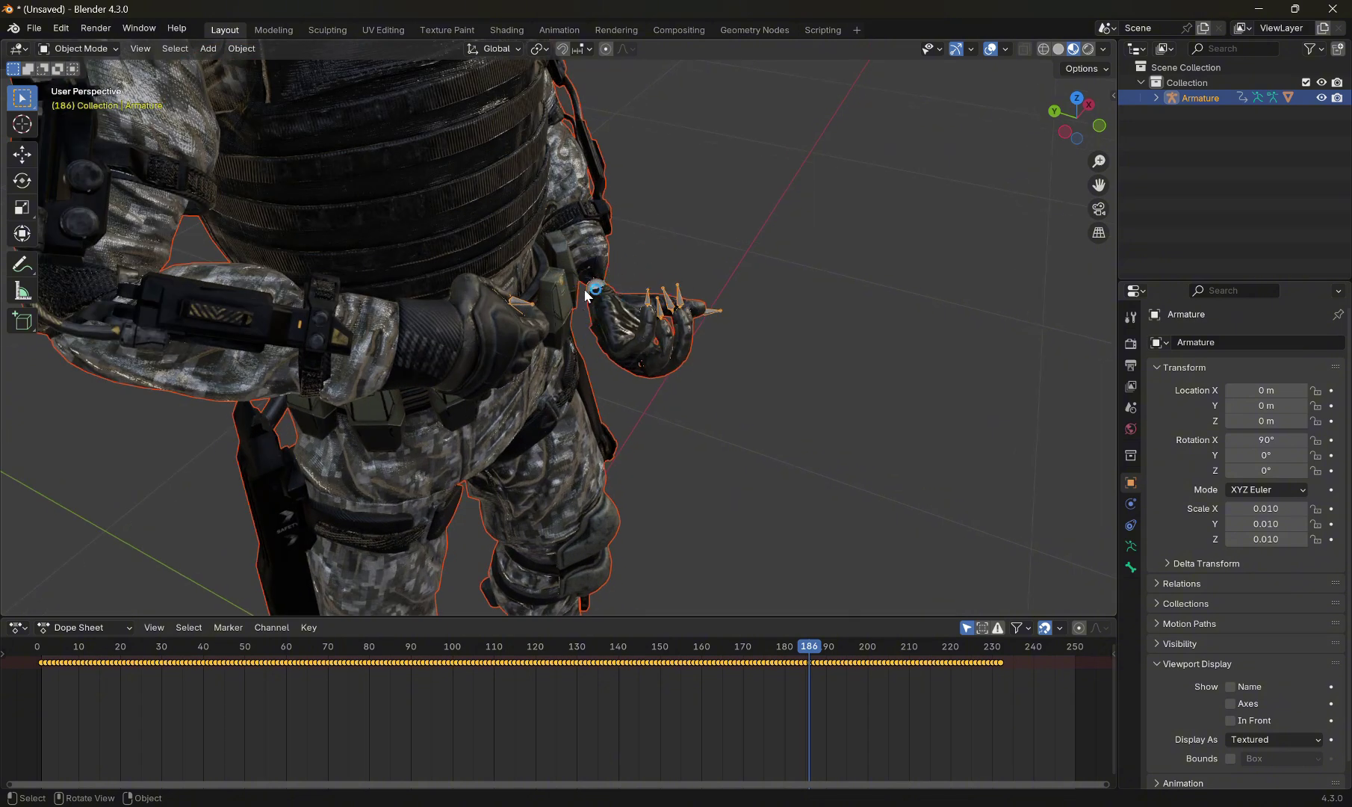
{"action": "scroll", "coordinate": [628, 275], "scroll_direction": "down", "scroll_amount": 5}
{"action": "scroll", "coordinate": [552, 280], "scroll_direction": "down", "scroll_amount": 3}
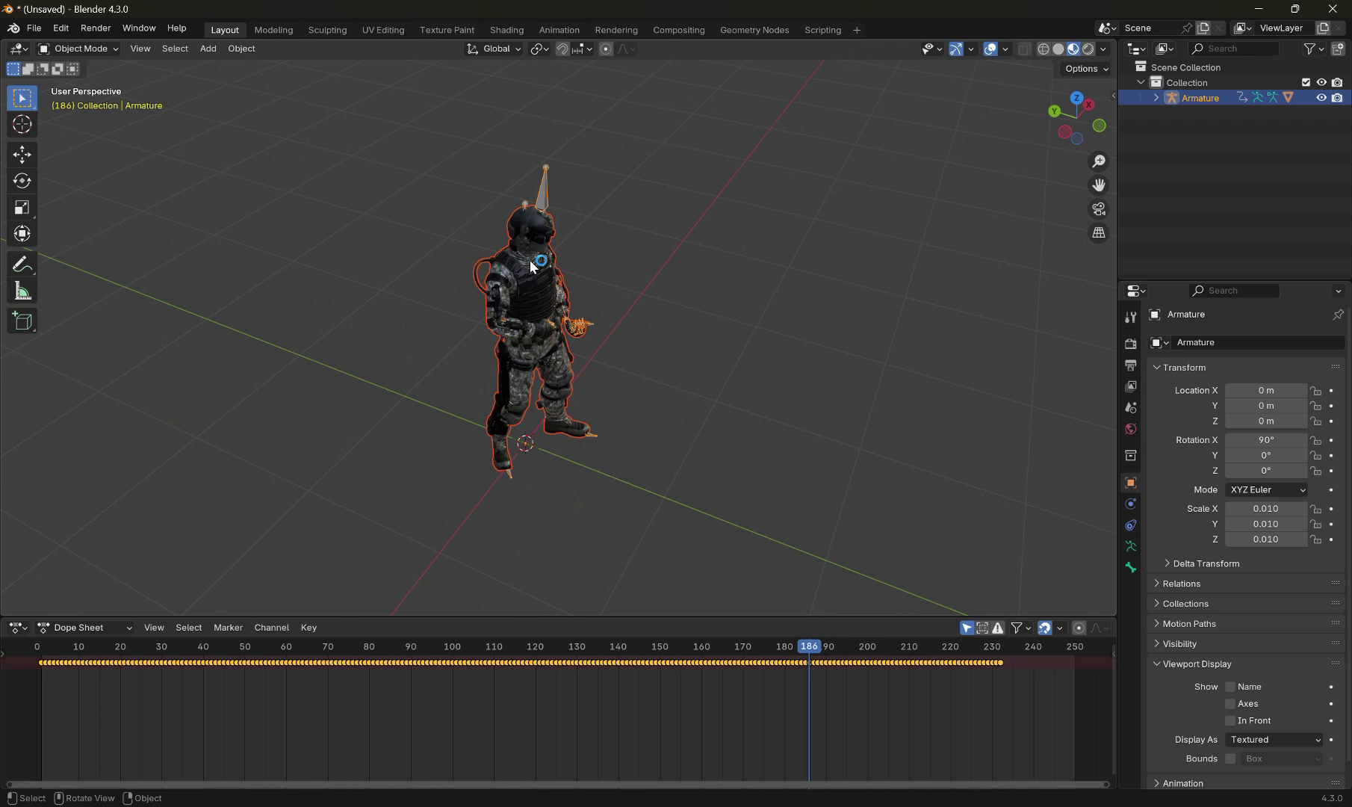
Select the soldier's armature rather than the mesh and switch it to Pose Mode
{"action": "left_click", "coordinate": [542, 198]}
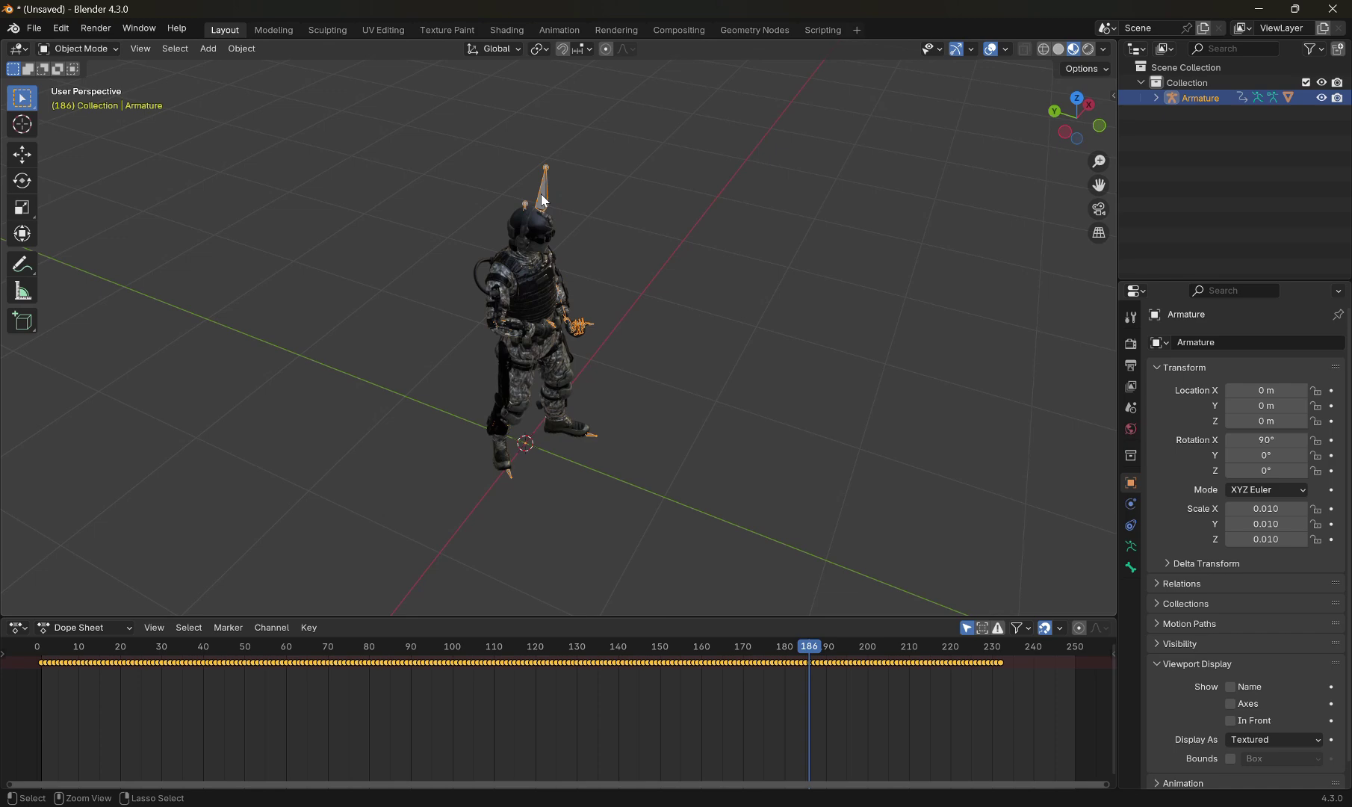
{"action": "key", "text": "ctrl+Tab"}
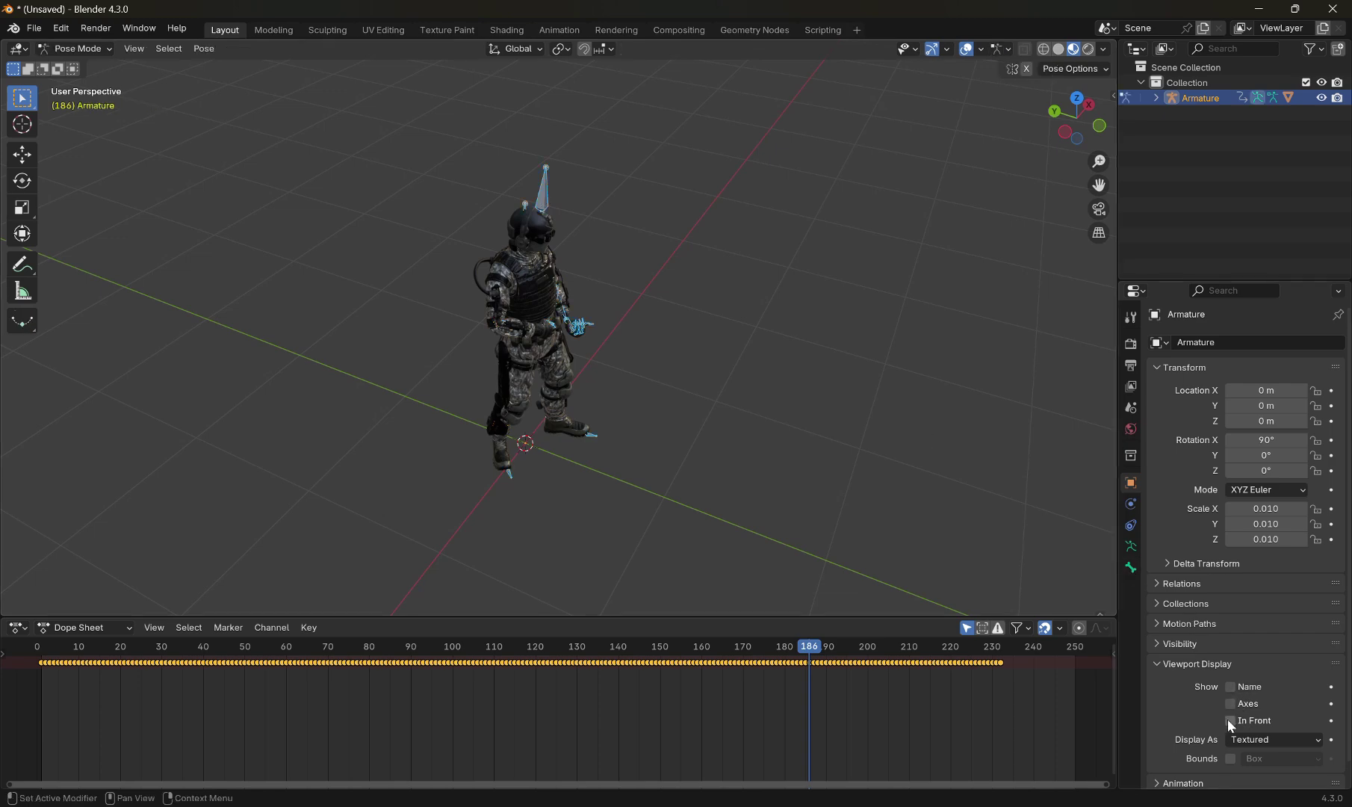
Turn on In Front bone display and select the mixamorig:LeftHand bone
{"action": "left_click", "coordinate": [1230, 720]}
{"action": "scroll", "coordinate": [668, 404], "scroll_direction": "up", "scroll_amount": 2}
{"action": "scroll", "coordinate": [624, 363], "scroll_direction": "up", "scroll_amount": 3}
{"action": "scroll", "coordinate": [614, 323], "scroll_direction": "up", "scroll_amount": 2}
{"action": "left_click", "coordinate": [614, 323]}
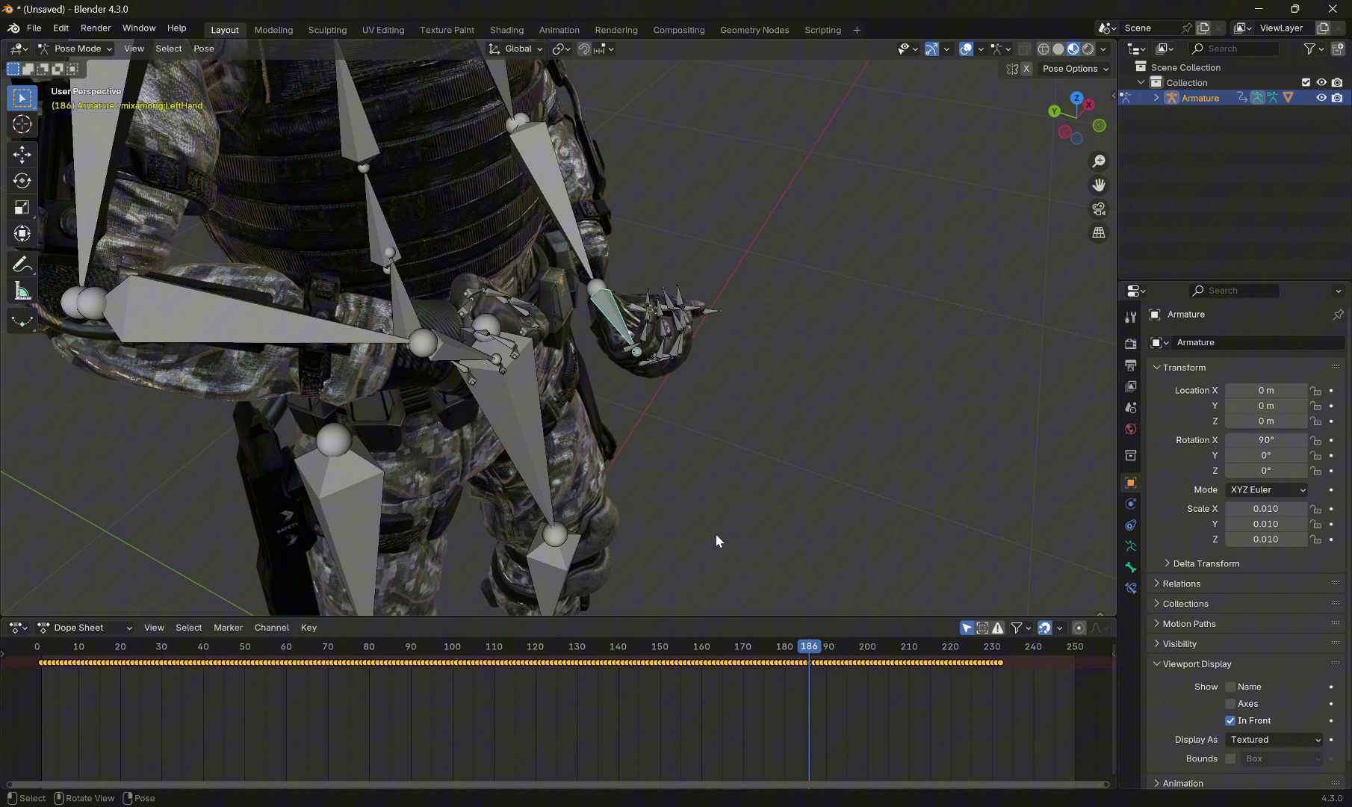
Switch to the Graph Editor and show only mixamorig:LeftHand's W Quaternion Rotation curve
{"action": "left_click", "coordinate": [20, 630]}
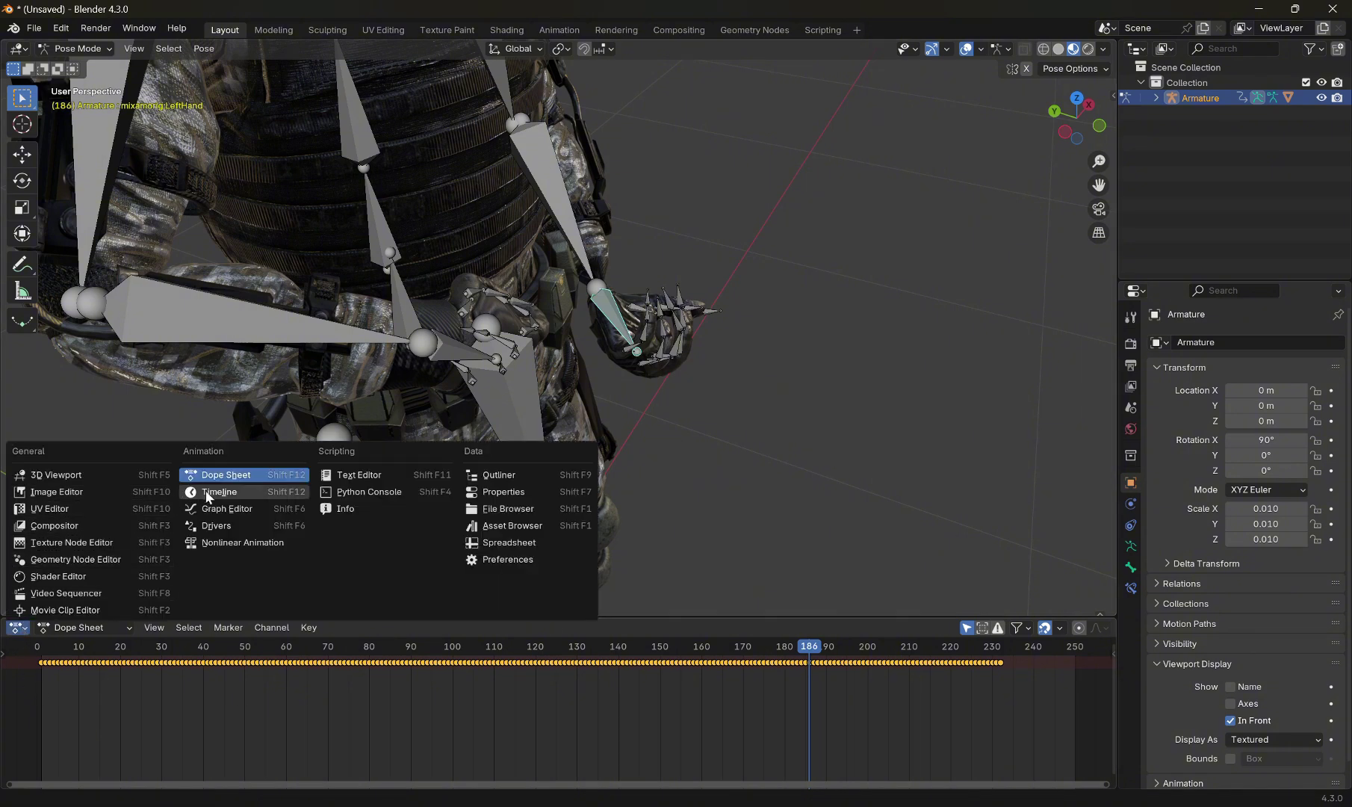
{"action": "left_click", "coordinate": [225, 508]}
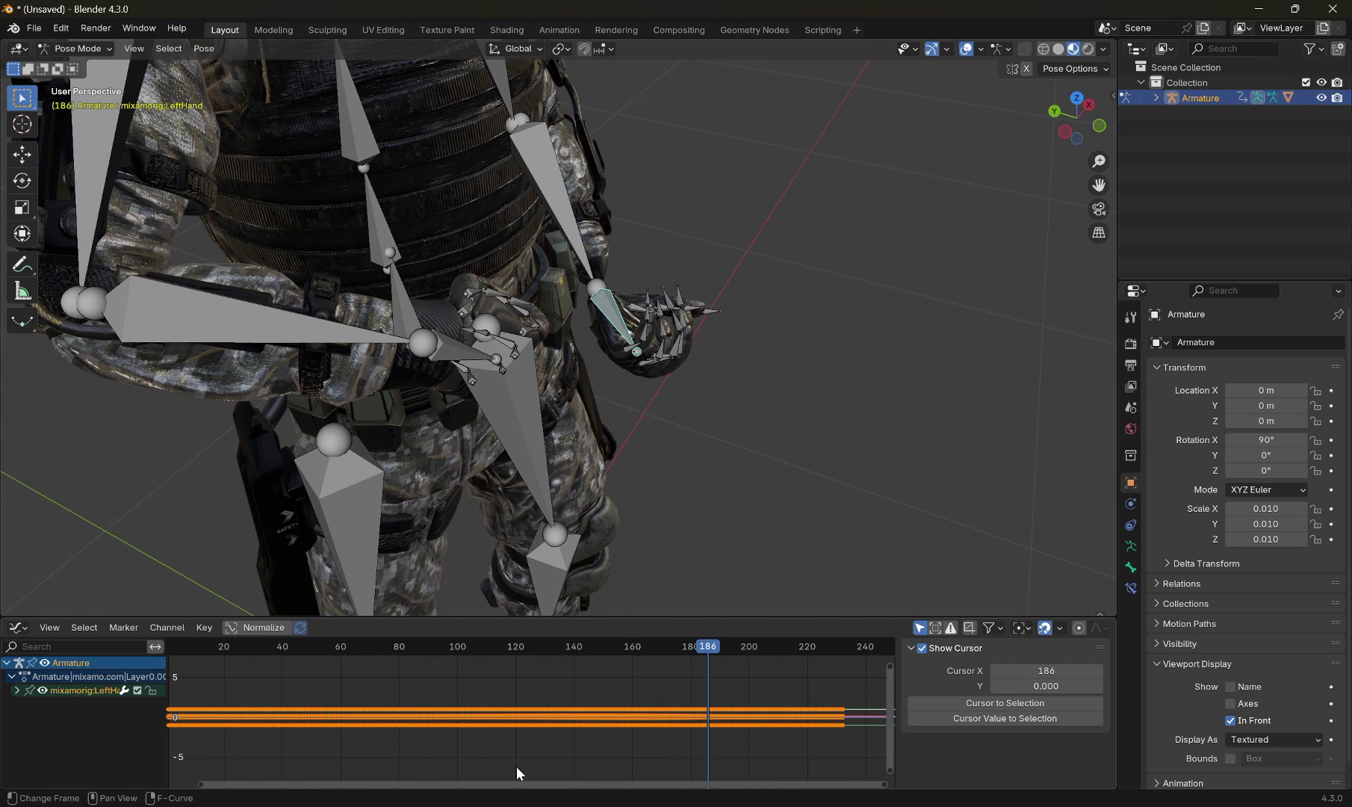
{"action": "left_click", "coordinate": [16, 690]}
{"action": "key", "text": "h"}
{"action": "left_click", "coordinate": [59, 741]}
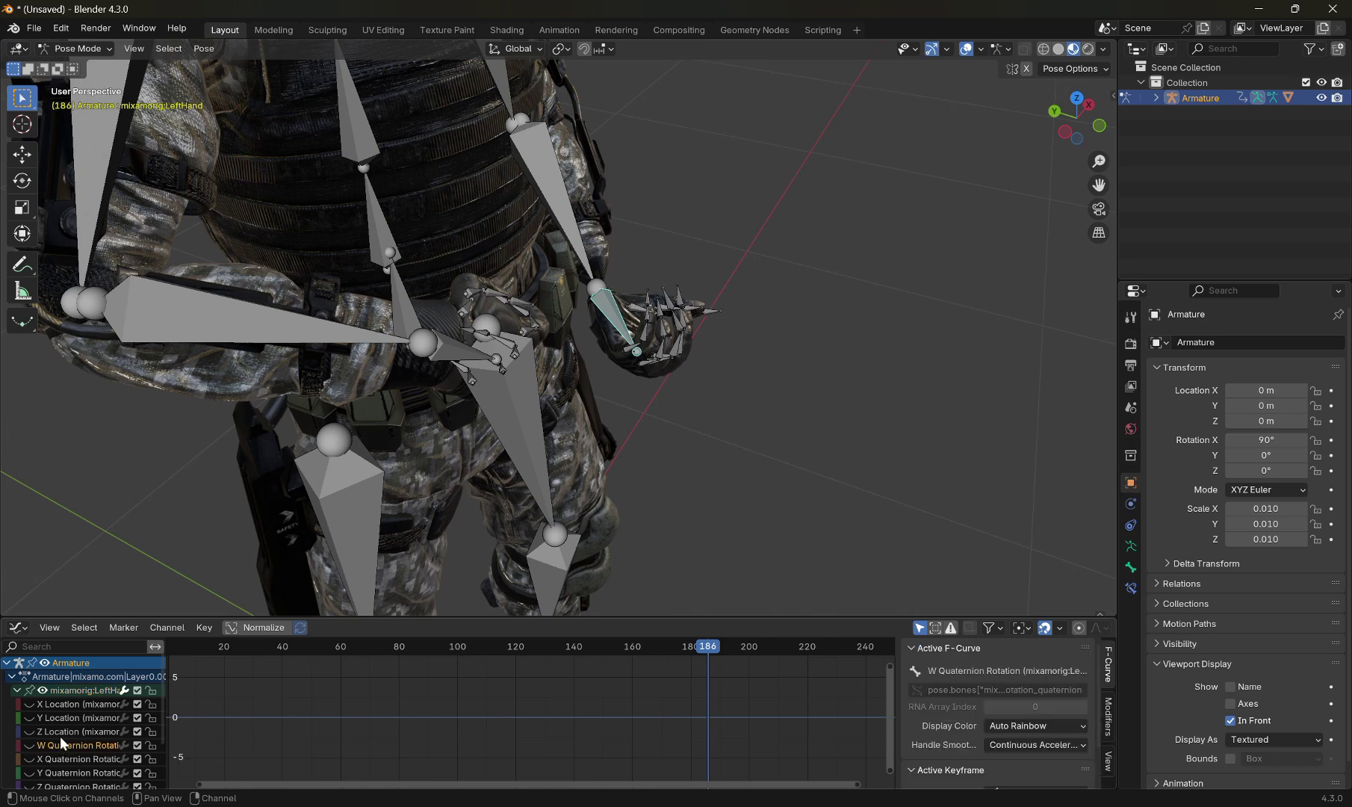
{"action": "left_click", "coordinate": [30, 750]}
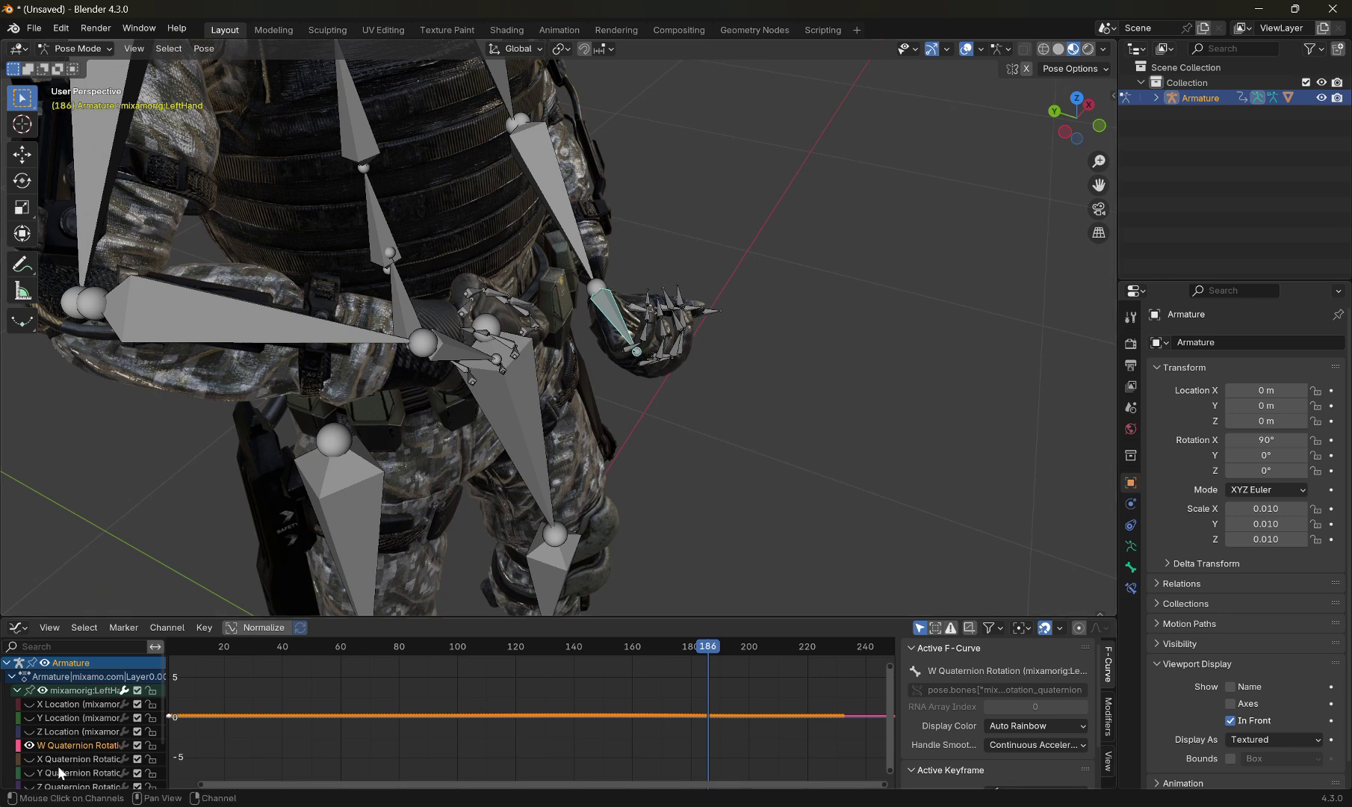
Shift the W Quaternion Rotation curve vertically until the left hand untwists, then return to the Dope Sheet
{"action": "mouse_move", "coordinate": [519, 423]}
{"action": "middle_mouse_down"}
{"action": "mouse_move", "coordinate": [588, 365]}
{"action": "mouse_move", "coordinate": [641, 438]}
{"action": "middle_mouse_up"}
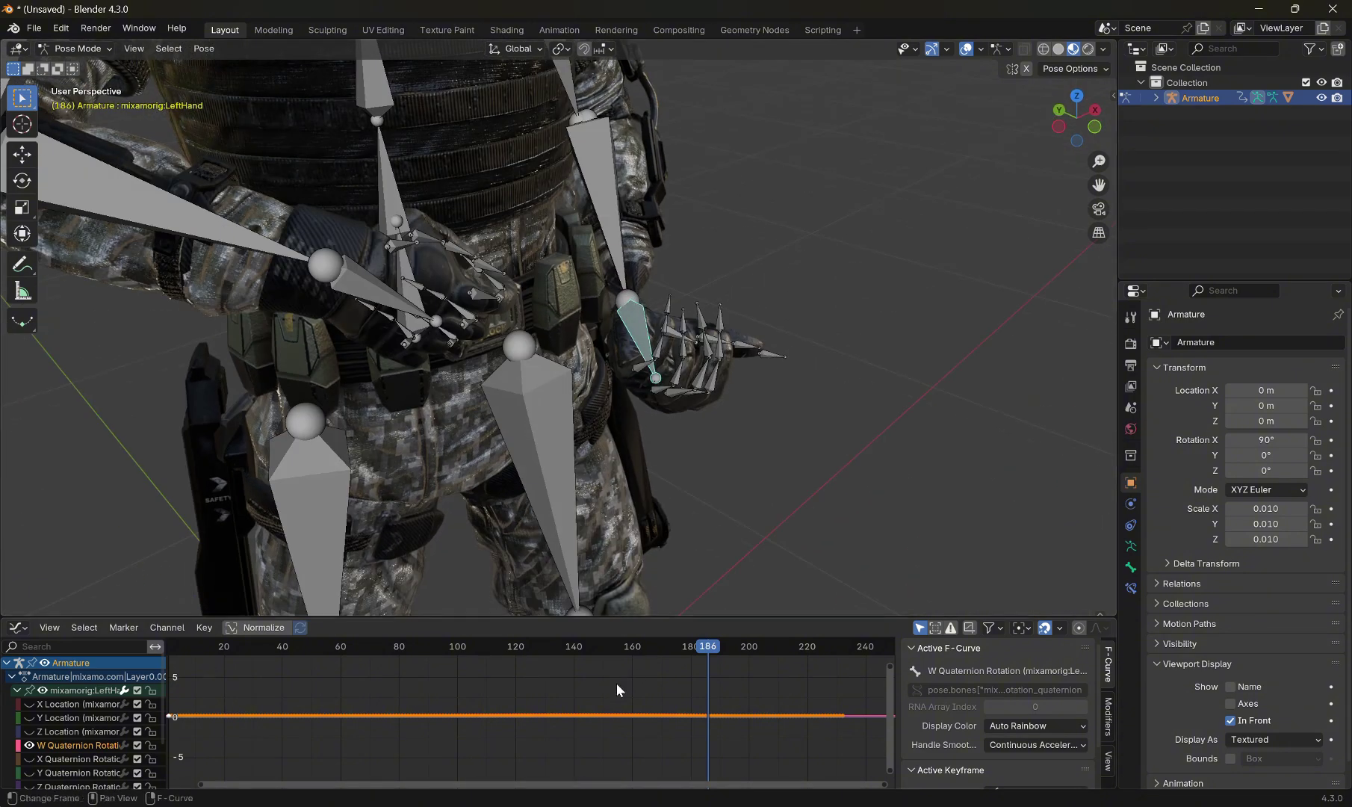
{"action": "key", "text": "g"}
{"action": "key", "text": "y"}
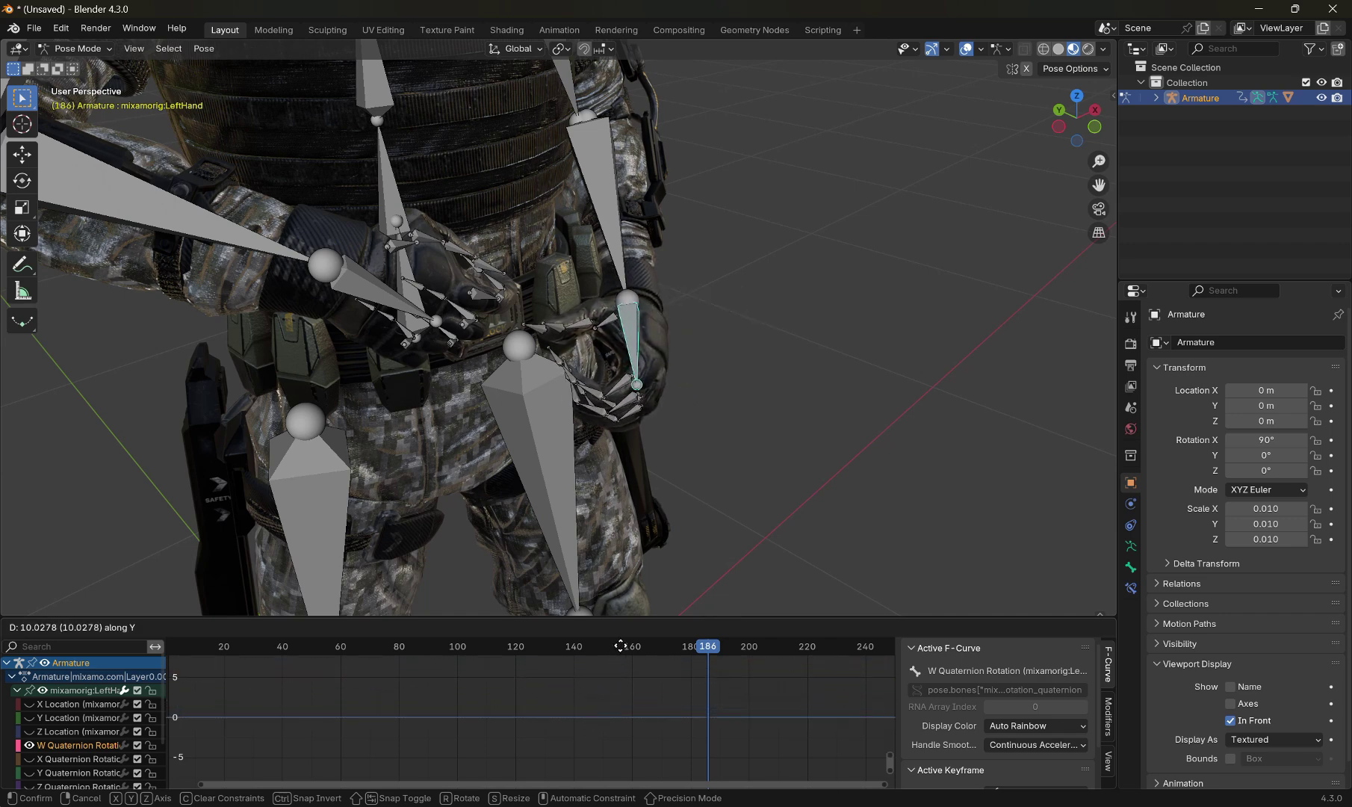
{"action": "left_click", "coordinate": [626, 718]}
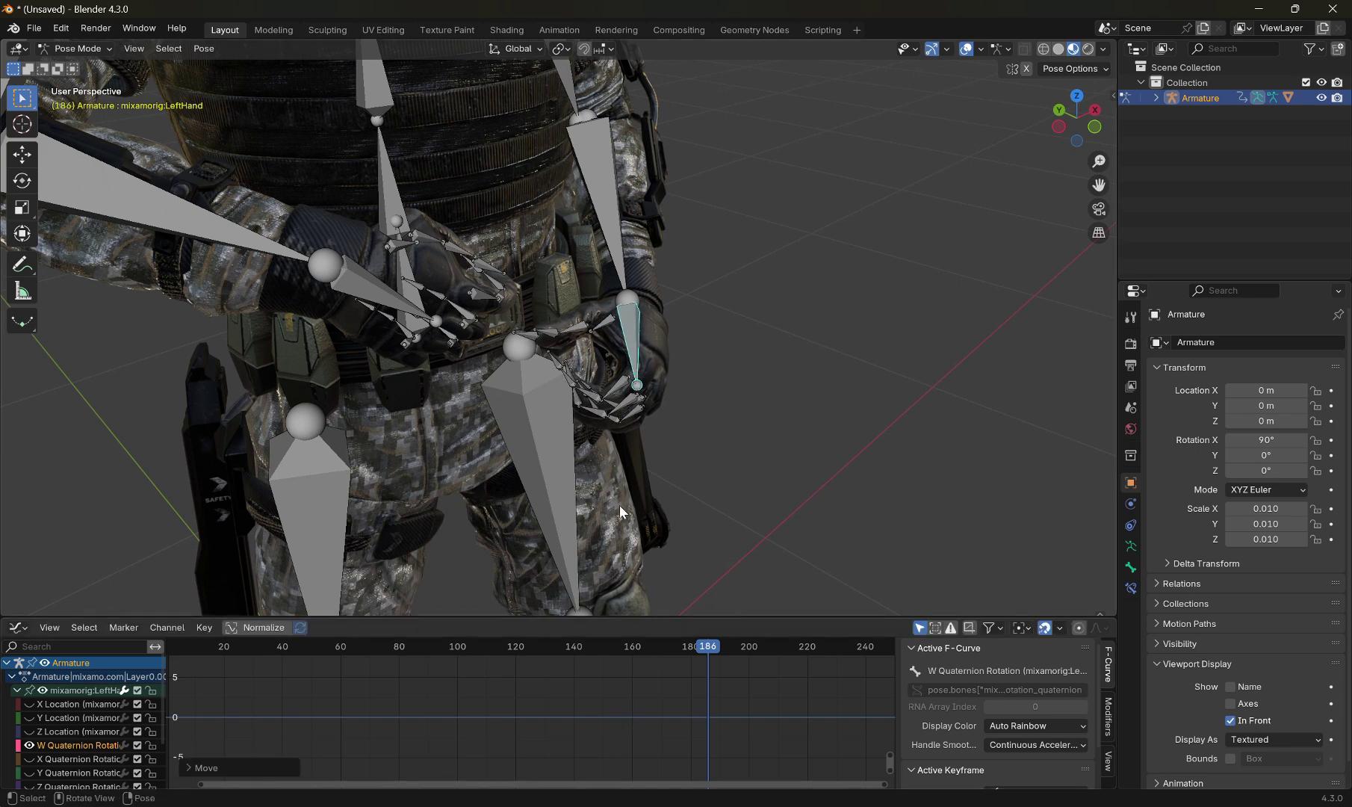
{"action": "scroll", "coordinate": [620, 505], "scroll_direction": "down", "scroll_amount": 5}
{"action": "scroll", "coordinate": [616, 448], "scroll_direction": "down", "scroll_amount": 3}
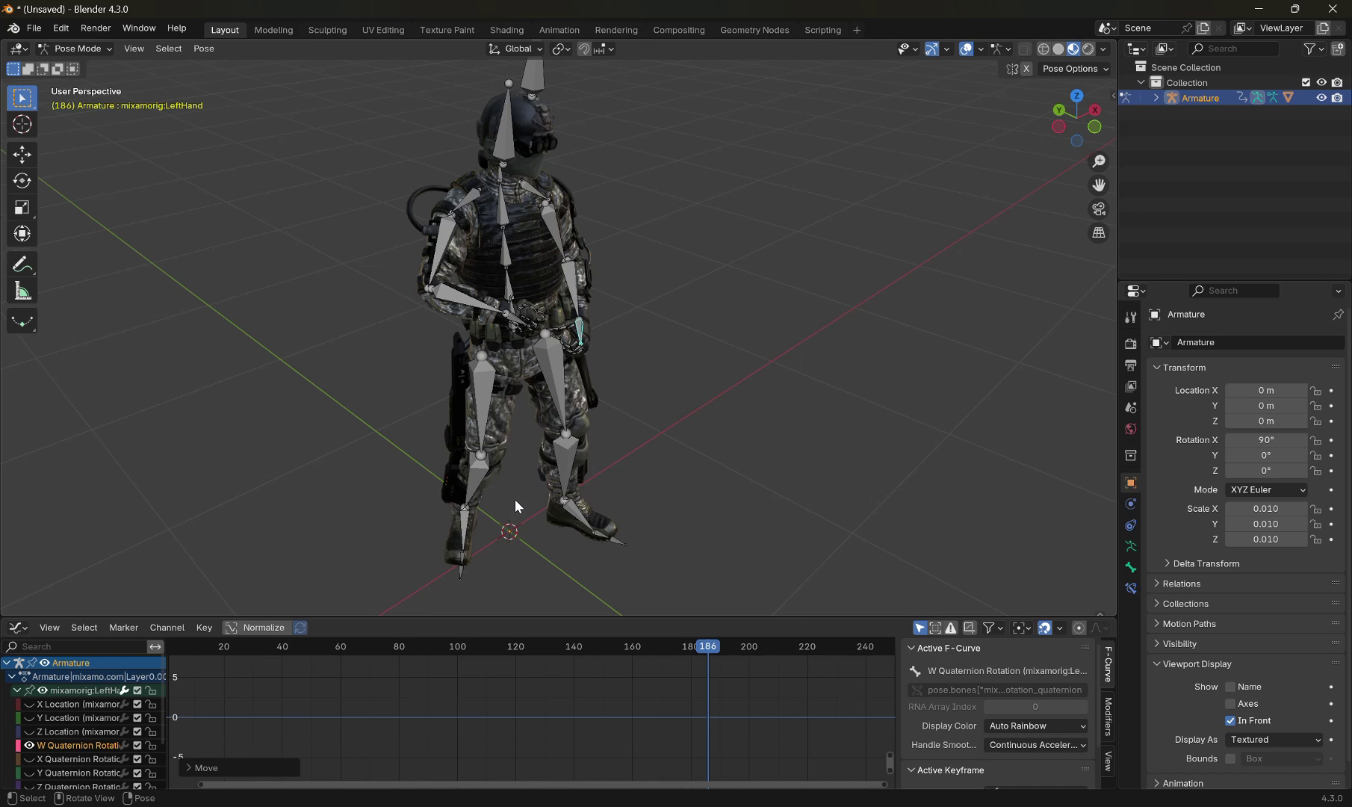
{"action": "key", "text": "ctrl+Tab"}
Play the idle animation with In Front off, orbiting around the hands to check the grip
{"action": "key", "text": "space"}
{"action": "scroll", "coordinate": [782, 459], "scroll_direction": "up", "scroll_amount": 4}
{"action": "scroll", "coordinate": [741, 450], "scroll_direction": "up", "scroll_amount": 2}
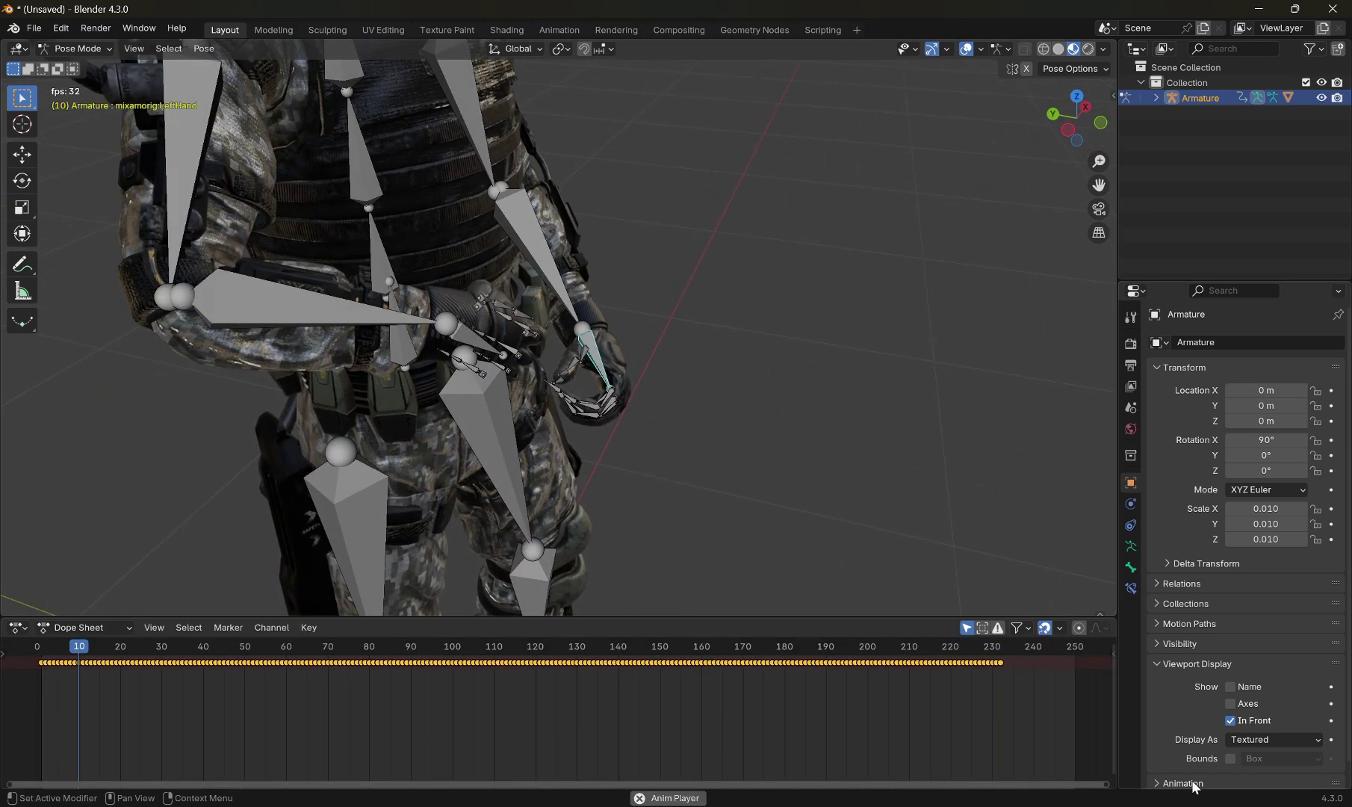
{"action": "left_click", "coordinate": [1230, 720]}
{"action": "mouse_move", "coordinate": [746, 538]}
{"action": "middle_mouse_down"}
{"action": "mouse_move", "coordinate": [712, 579]}
{"action": "mouse_move", "coordinate": [685, 580]}
{"action": "mouse_move", "coordinate": [695, 552]}
{"action": "middle_mouse_up"}
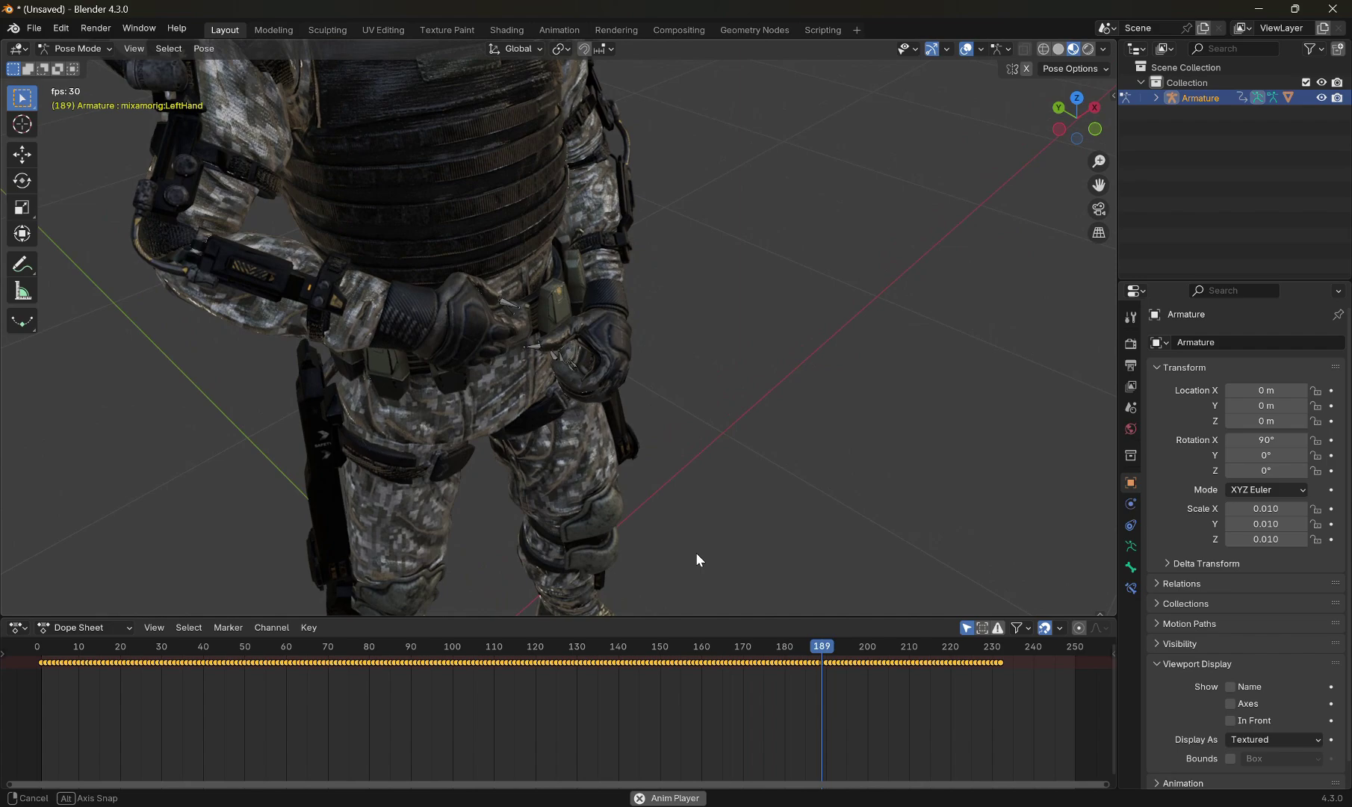
{"action": "middle_click_drag", "start_coordinate": [695, 552], "coordinate": [698, 531]}
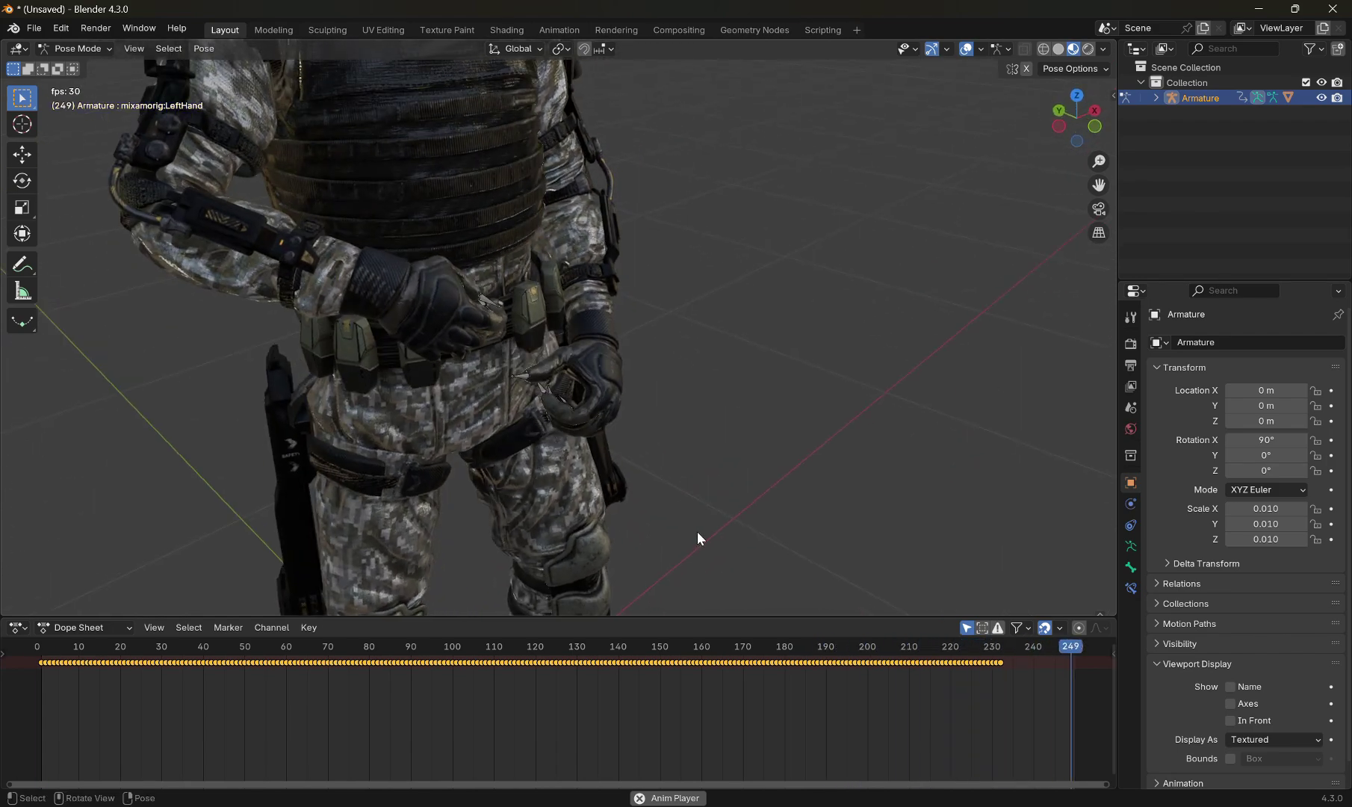